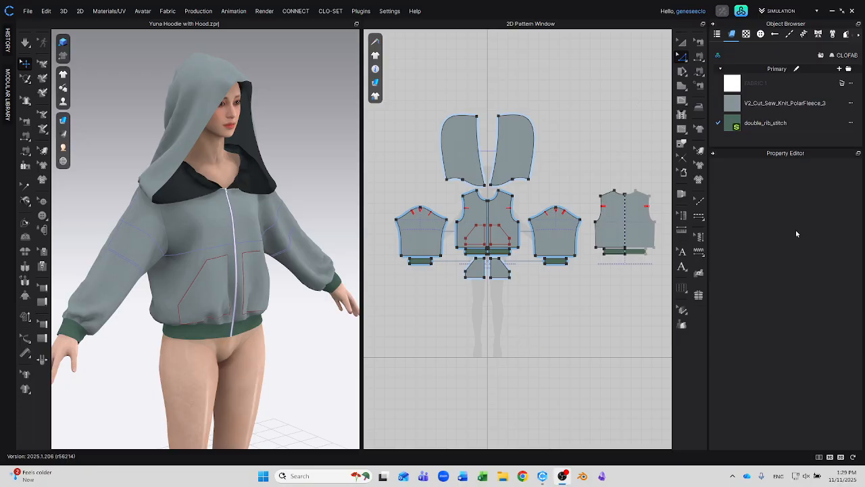
- Inspect which hoodie pieces use the V2_Cut_Sew_Knit_PolarFleece_3 and double_rib_stitch fabrics, including the ribbed hem band up close
{"action": "left_click", "coordinate": [752, 105]}
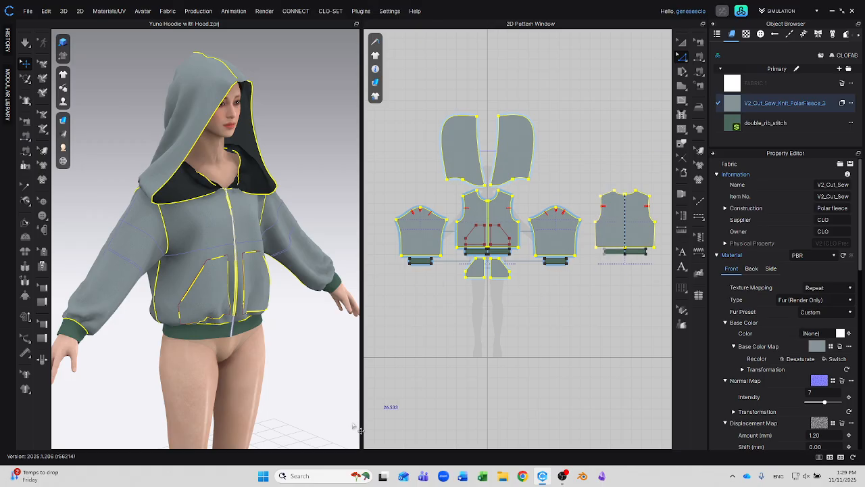
{"action": "left_click", "coordinate": [760, 125]}
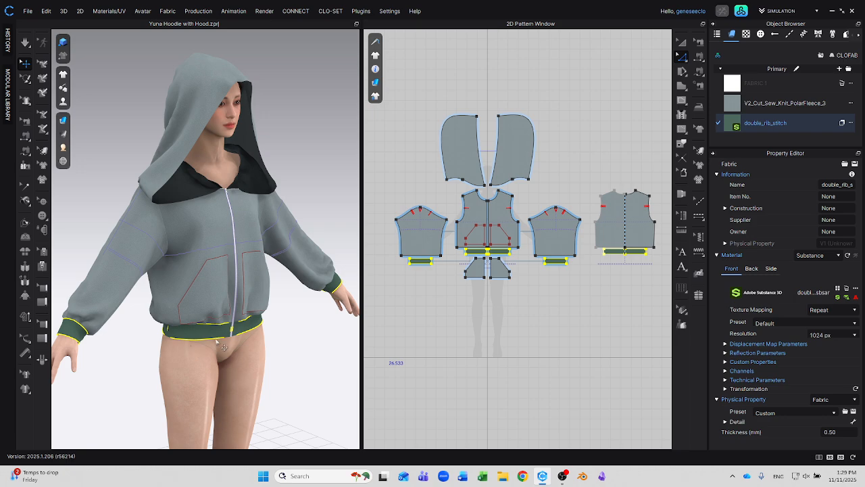
{"action": "scroll", "coordinate": [222, 346], "scroll_direction": "down", "scroll_amount": 2}
{"action": "scroll", "coordinate": [206, 317], "scroll_direction": "up", "scroll_amount": 6}
{"action": "scroll", "coordinate": [205, 312], "scroll_direction": "up", "scroll_amount": 5}
{"action": "middle_click_drag", "start_coordinate": [278, 427], "coordinate": [236, 136]}
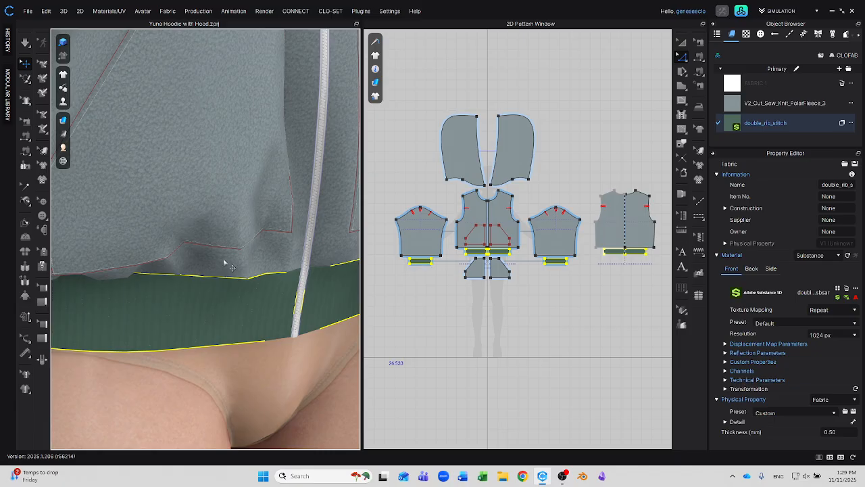
{"action": "scroll", "coordinate": [225, 266], "scroll_direction": "down", "scroll_amount": 5}
{"action": "scroll", "coordinate": [224, 267], "scroll_direction": "down", "scroll_amount": 3}
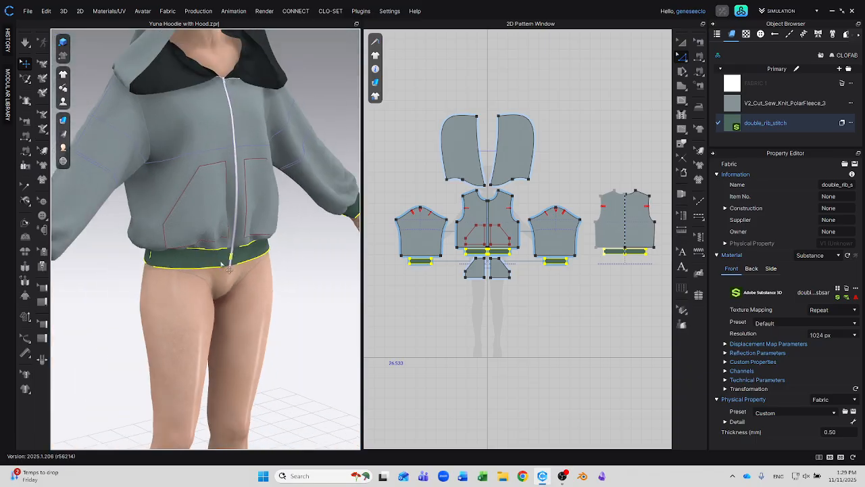
{"action": "middle_click_drag", "start_coordinate": [213, 190], "coordinate": [247, 280]}
{"action": "scroll", "coordinate": [210, 290], "scroll_direction": "down", "scroll_amount": 2}
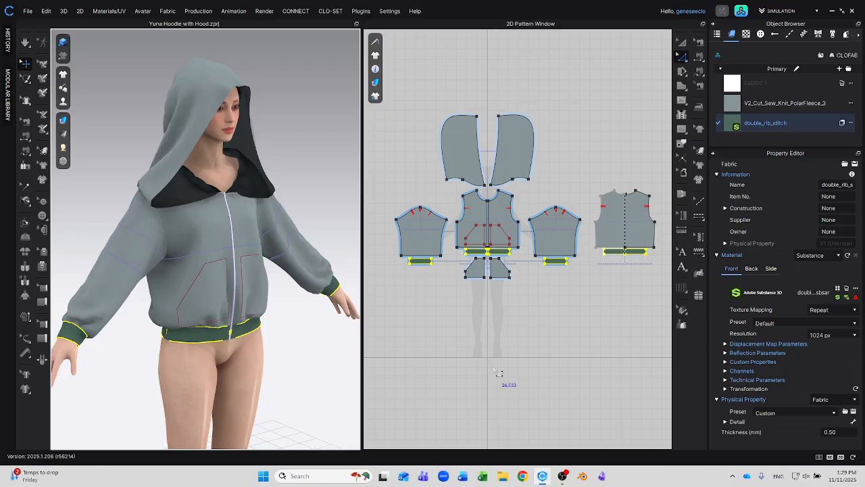
- Add the V2_Animal_Alternatives_VeganFur_3 fabric from the library's Fabric folder to the project's fabric list
{"action": "left_click", "coordinate": [790, 103]}
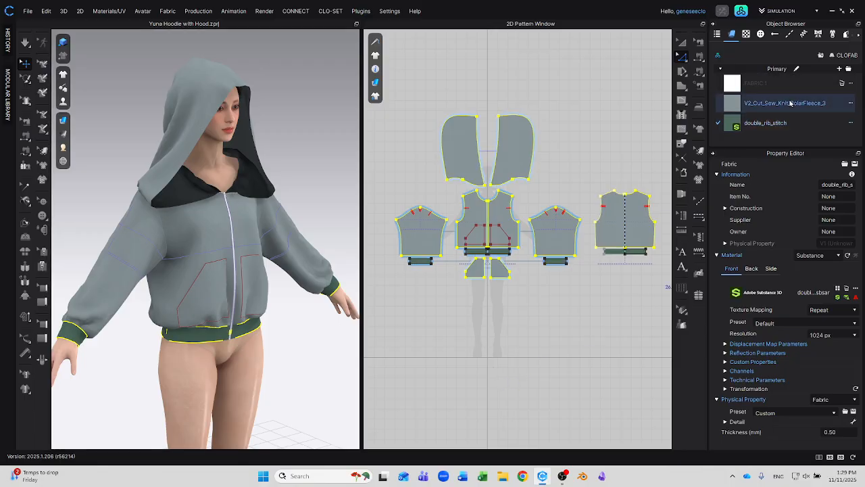
{"action": "left_click", "coordinate": [741, 11]}
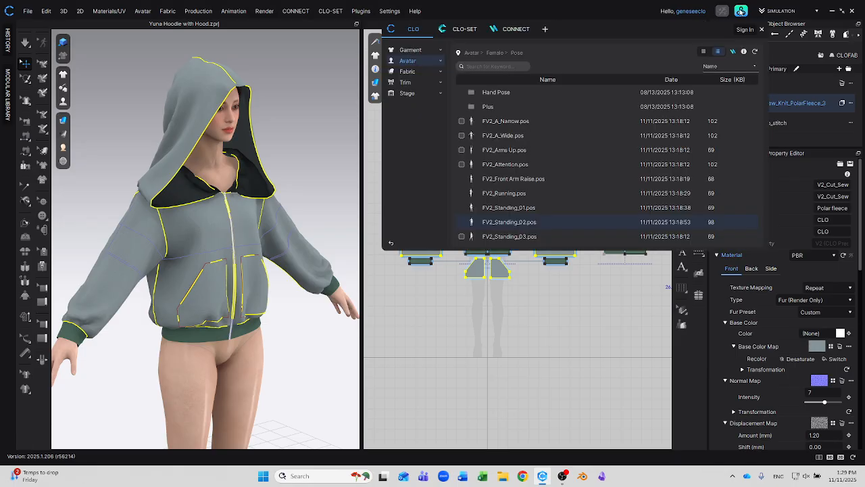
{"action": "left_click", "coordinate": [408, 72]}
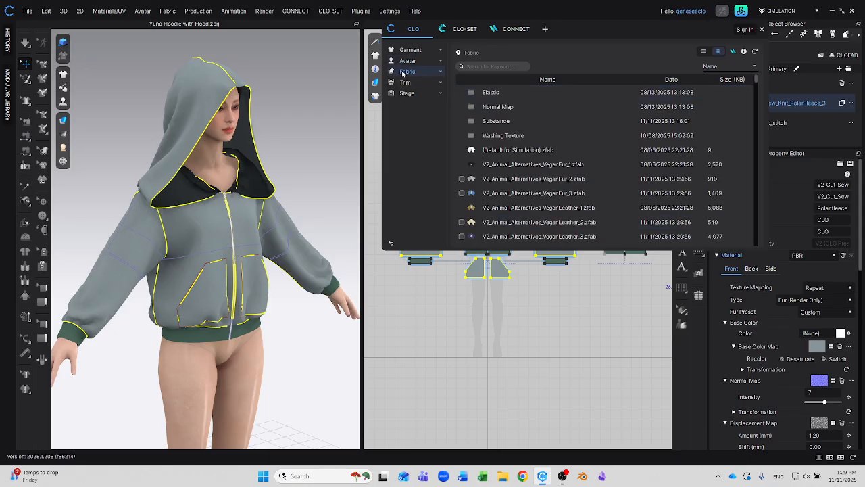
{"action": "left_click", "coordinate": [495, 65]}
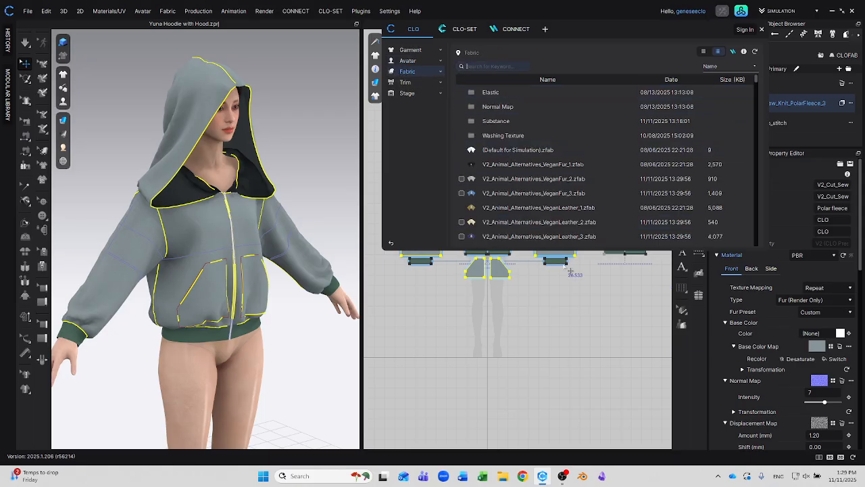
{"action": "double_click", "coordinate": [515, 196]}
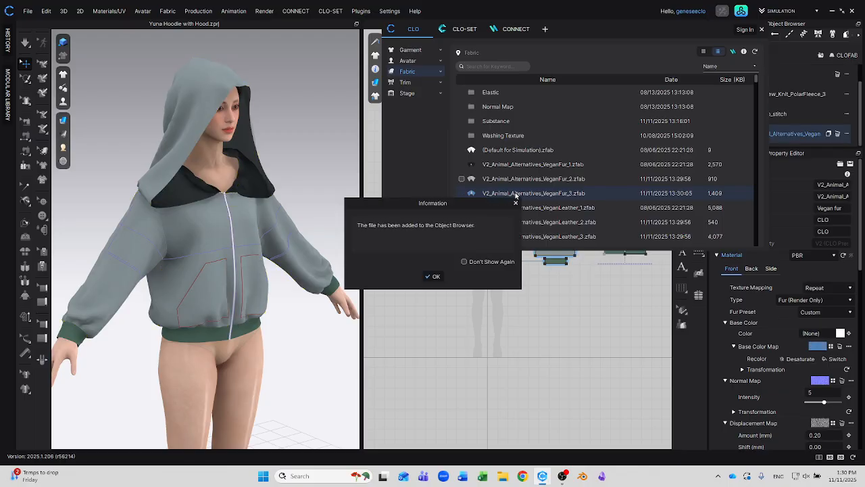
{"action": "left_click", "coordinate": [433, 276]}
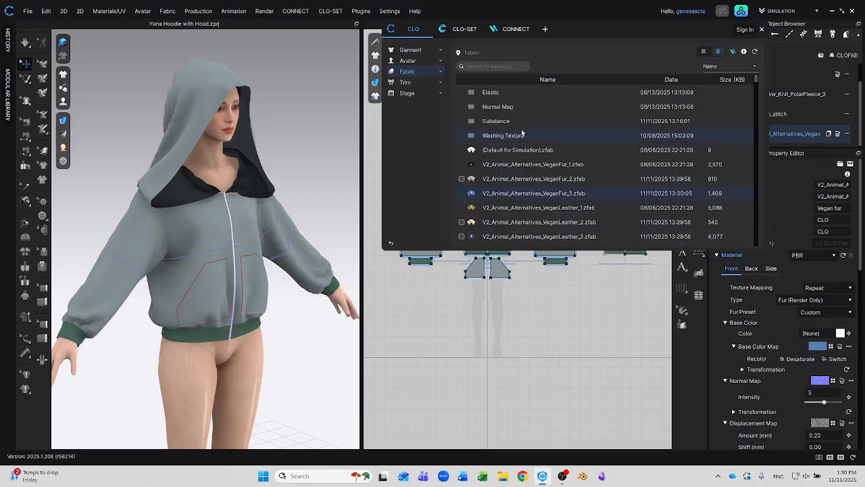
{"action": "left_click", "coordinate": [762, 29]}
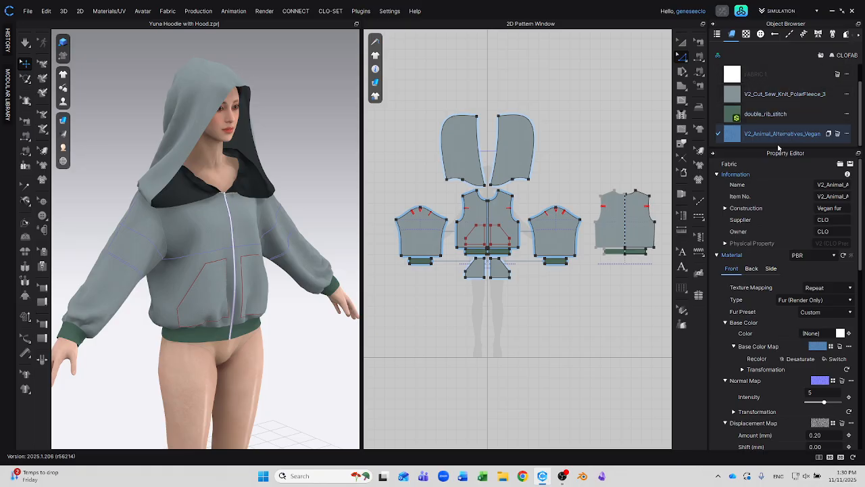
- Assign the V2_Animal_Alternatives_VeganFur_3 fabric to both hood pieces and both front body pieces
{"action": "left_click_drag", "start_coordinate": [667, 138], "coordinate": [463, 146]}
{"action": "left_click_drag", "start_coordinate": [758, 141], "coordinate": [524, 152]}
{"action": "left_click_drag", "start_coordinate": [742, 142], "coordinate": [475, 222]}
{"action": "left_click_drag", "start_coordinate": [759, 140], "coordinate": [503, 216]}
- Assign the same vegan fur fabric to both sleeves, the back body and both pocket pieces, leaving the ribbed bands alone
{"action": "left_click_drag", "start_coordinate": [760, 136], "coordinate": [428, 225]}
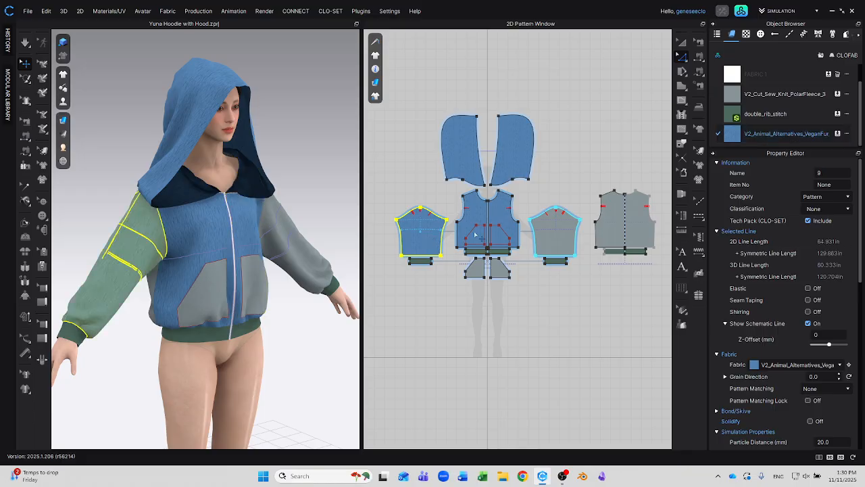
{"action": "left_click_drag", "start_coordinate": [760, 137], "coordinate": [562, 234]}
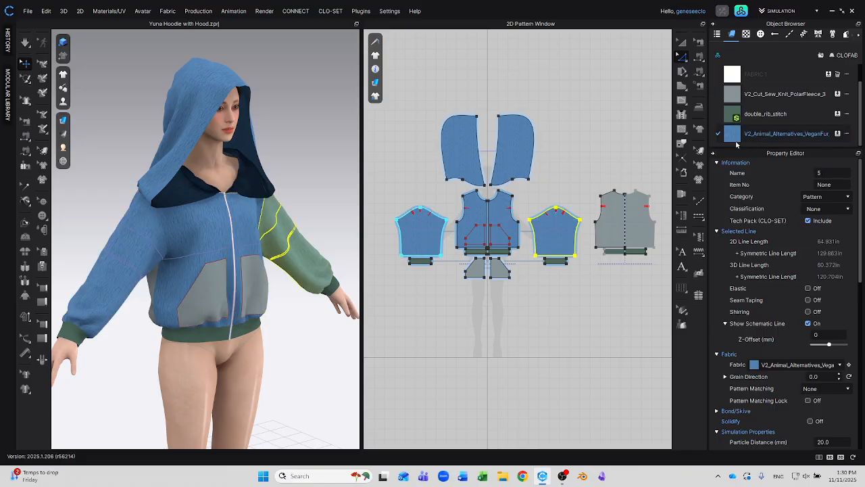
{"action": "left_click_drag", "start_coordinate": [764, 135], "coordinate": [629, 220]}
{"action": "left_click_drag", "start_coordinate": [755, 138], "coordinate": [476, 270]}
{"action": "left_click_drag", "start_coordinate": [755, 140], "coordinate": [500, 269]}
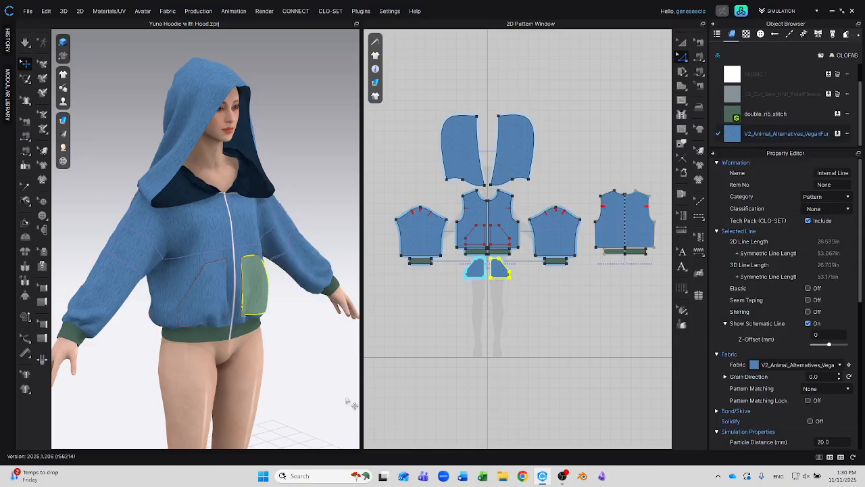
{"action": "left_click", "coordinate": [471, 346]}
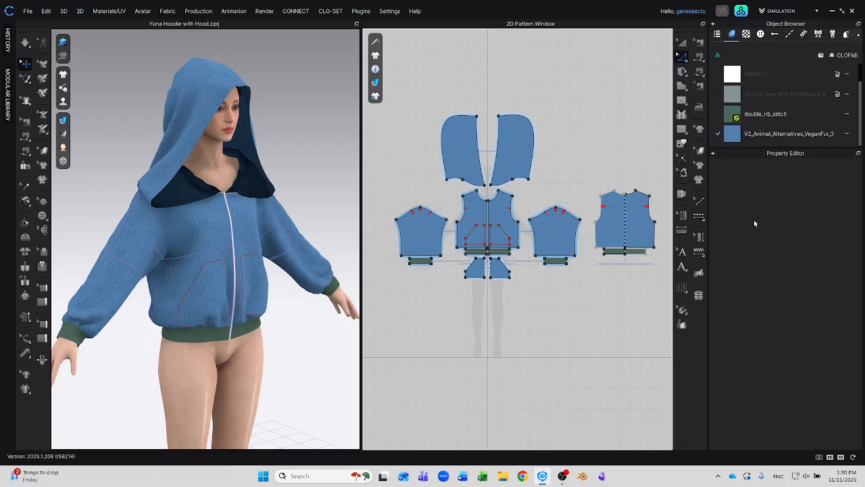
- Replace the vegan fur fabric's base color map with the image Animal Alternatives_Vegan fur_3_DISP
{"action": "left_click", "coordinate": [775, 137]}
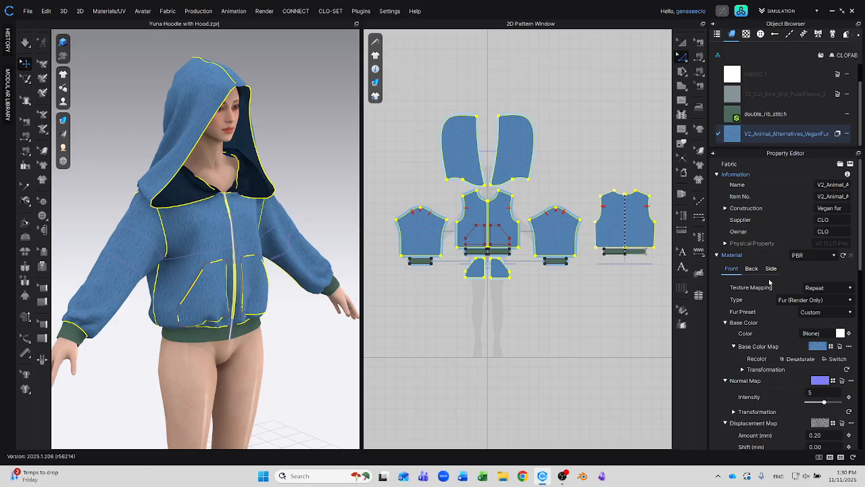
{"action": "left_click", "coordinate": [818, 346]}
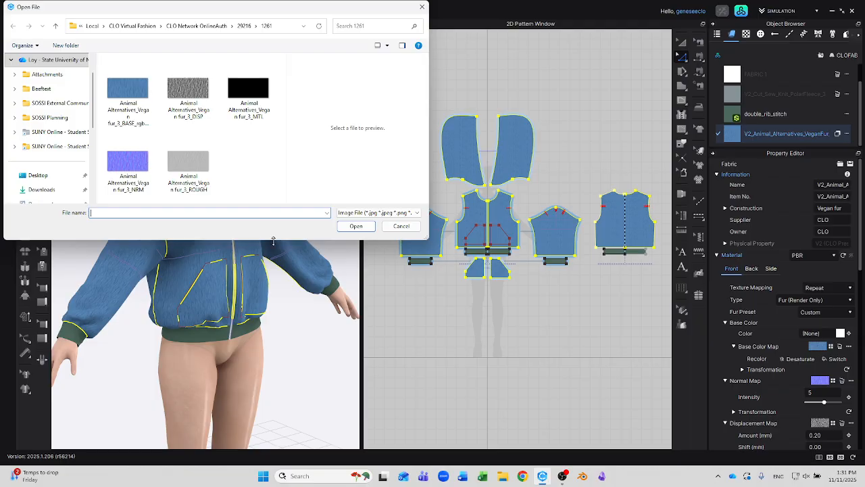
{"action": "left_click", "coordinate": [185, 94]}
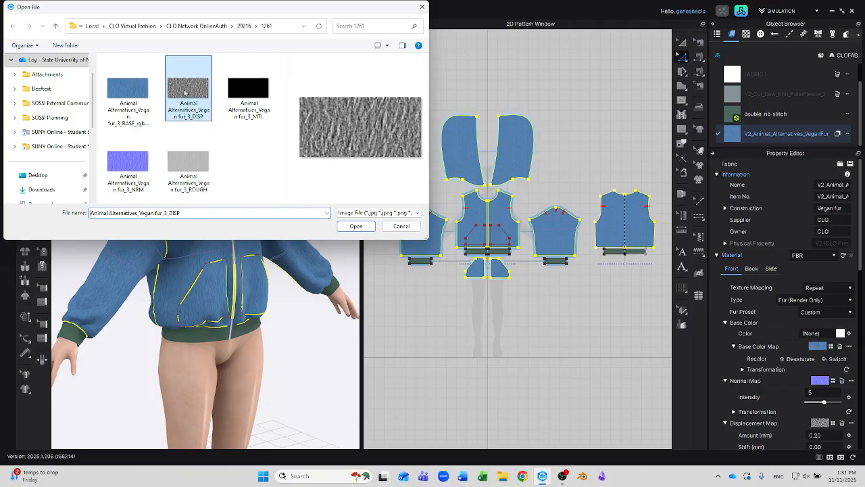
{"action": "left_click", "coordinate": [354, 227]}
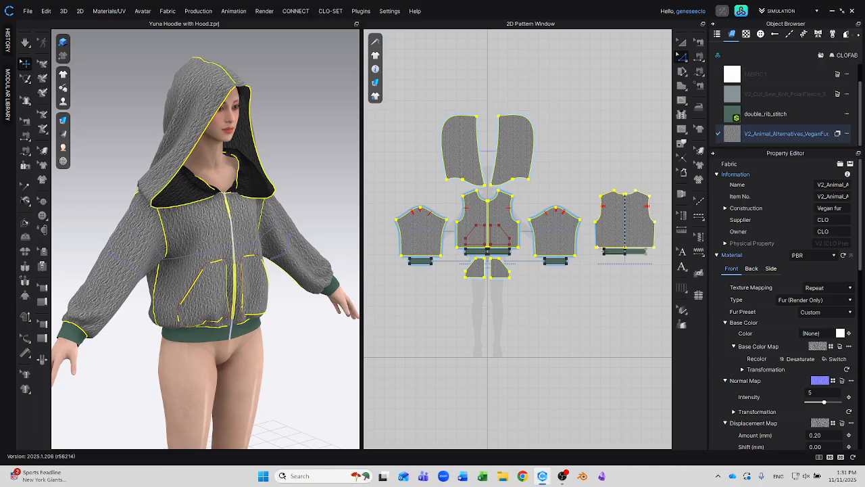
{"action": "left_click", "coordinate": [756, 115]}
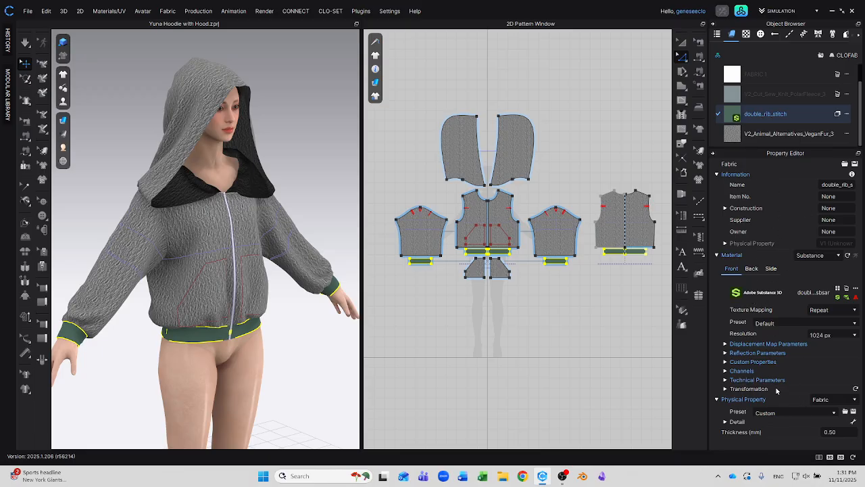
{"action": "left_click", "coordinate": [772, 134]}
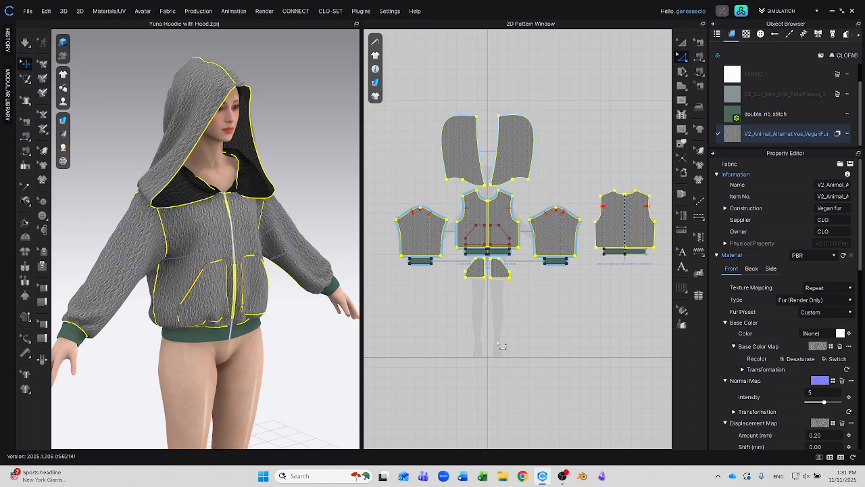
- Apply the FV2_A_Narrow pose from the female avatar pose library to the full body, using the Pose Only option
{"action": "left_click", "coordinate": [741, 12]}
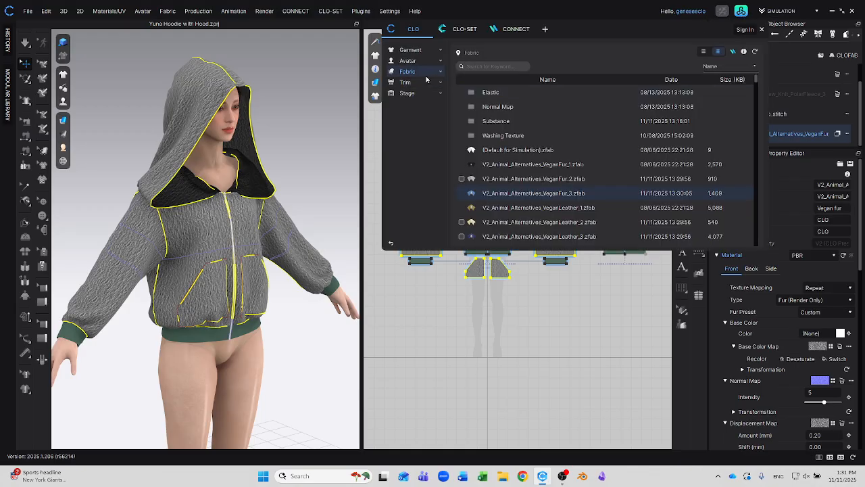
{"action": "left_click", "coordinate": [405, 61]}
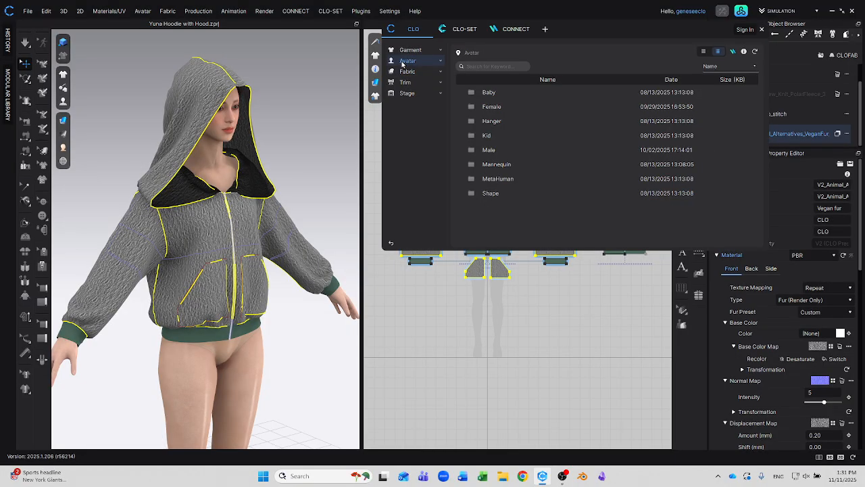
{"action": "double_click", "coordinate": [492, 107]}
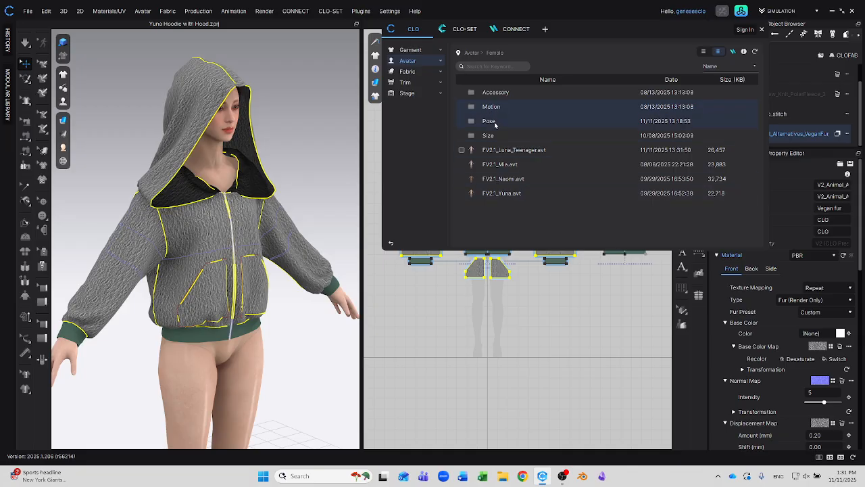
{"action": "double_click", "coordinate": [490, 123]}
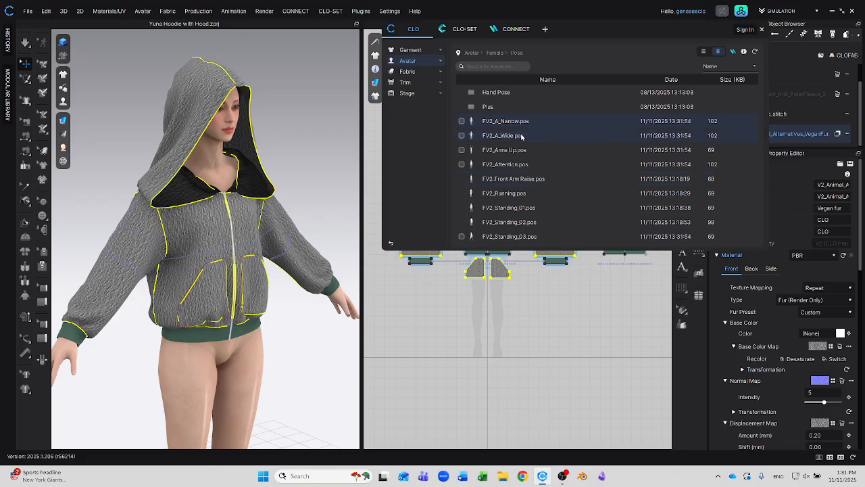
{"action": "double_click", "coordinate": [509, 123]}
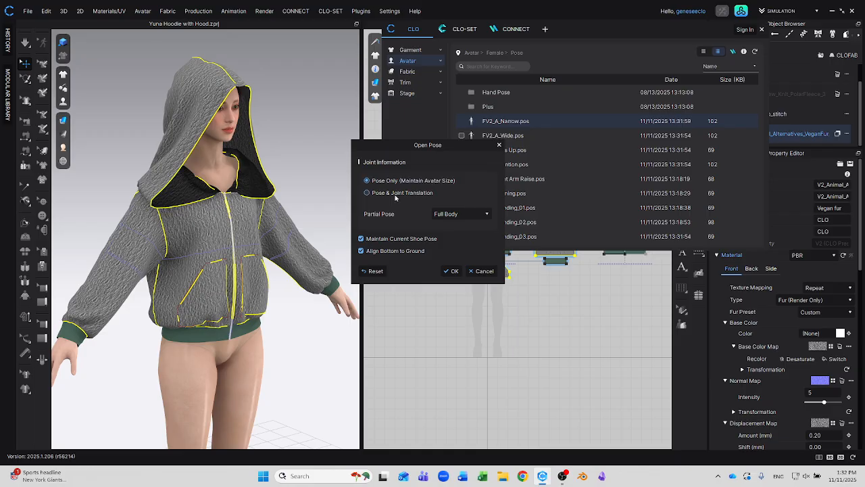
{"action": "left_click", "coordinate": [450, 272]}
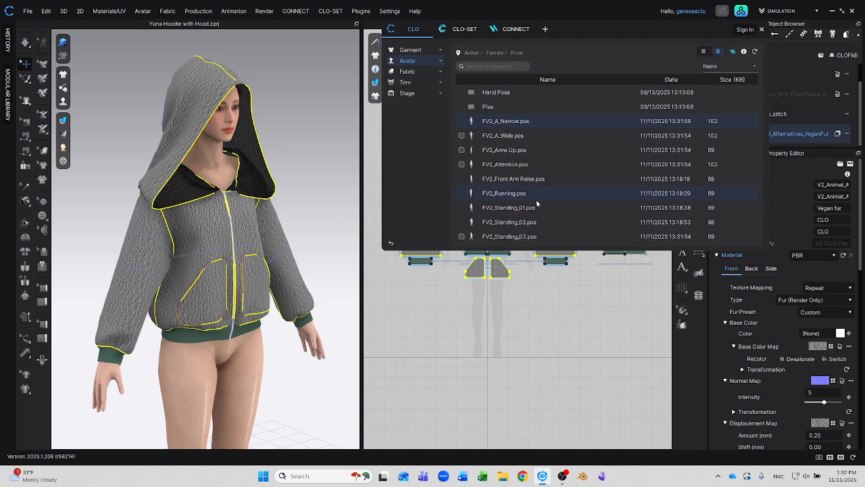
- Apply the FV2_Standing_03 pose to the avatar's full body, keeping the avatar size
{"action": "double_click", "coordinate": [500, 238]}
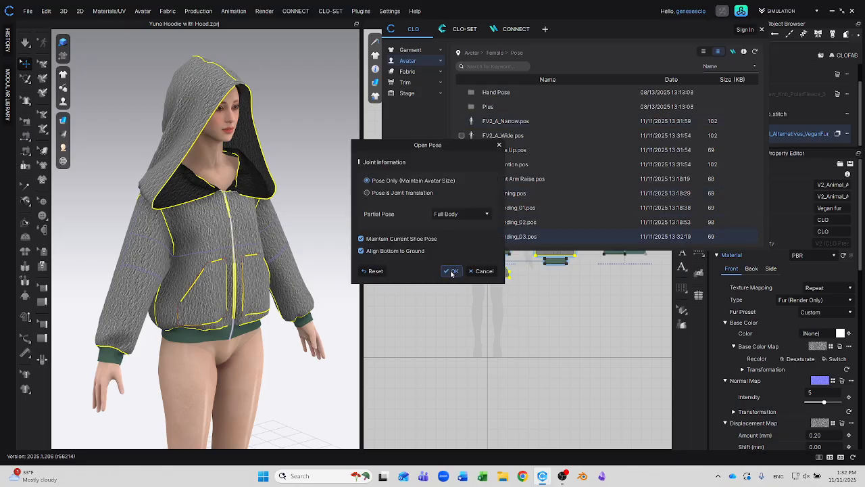
{"action": "left_click", "coordinate": [452, 271]}
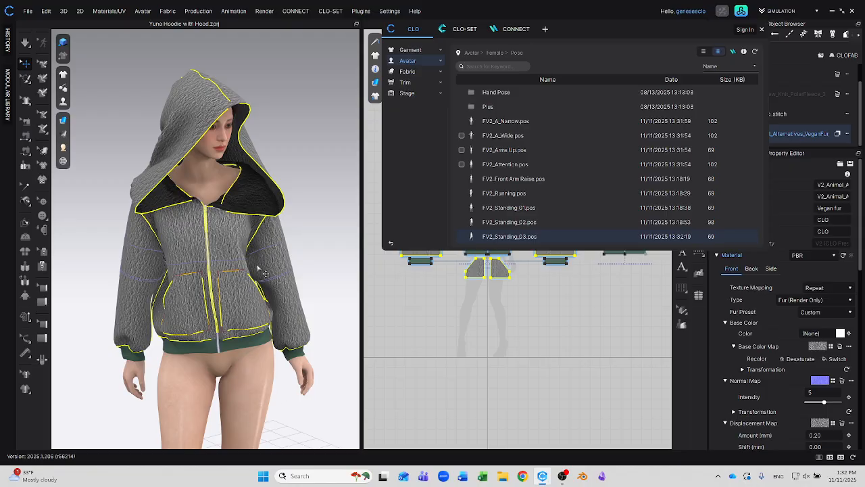
- Apply the FV2_Standing_02 pose to the avatar with the default pose options and close the library
{"action": "double_click", "coordinate": [493, 222]}
{"action": "left_click", "coordinate": [452, 271]}
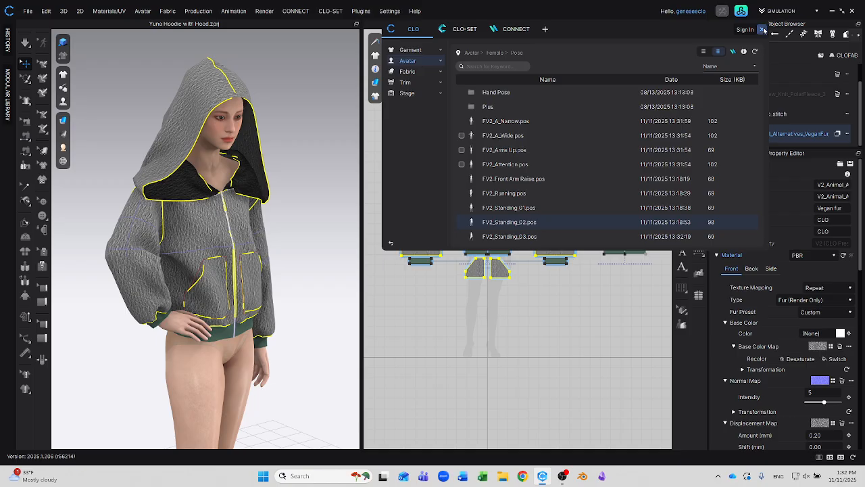
{"action": "left_click", "coordinate": [761, 29]}
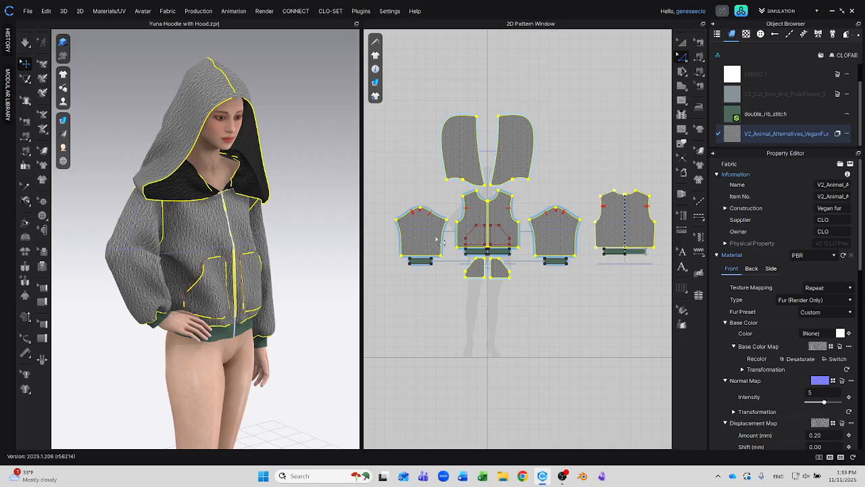
- Produce a final render of the posed fur hoodie and check the folder holding the saved image
{"action": "left_click", "coordinate": [262, 11]}
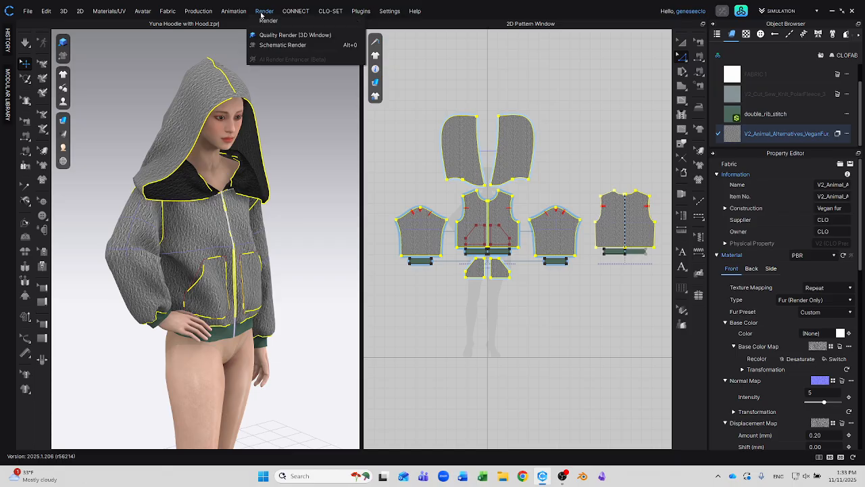
{"action": "left_click", "coordinate": [269, 21]}
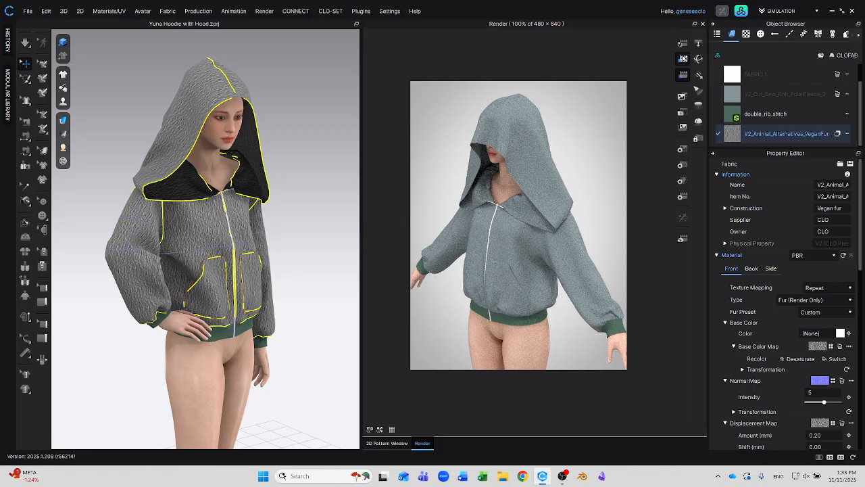
{"action": "left_click", "coordinate": [682, 96]}
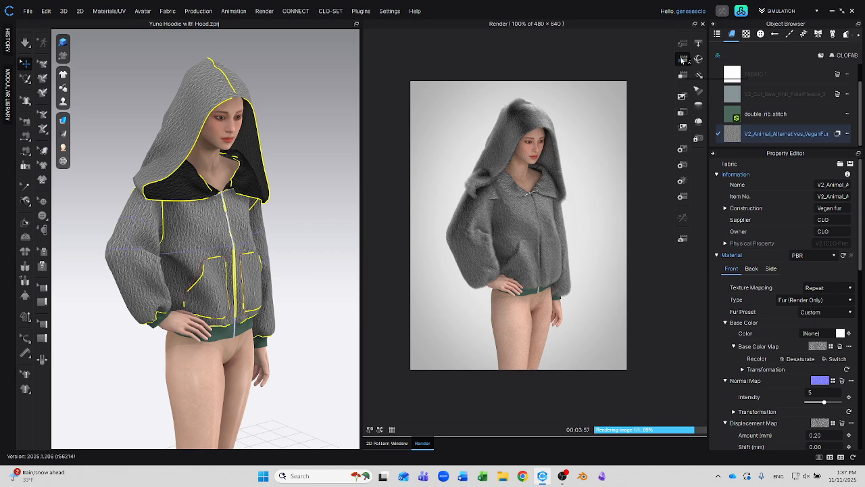
{"action": "left_click", "coordinate": [683, 96]}
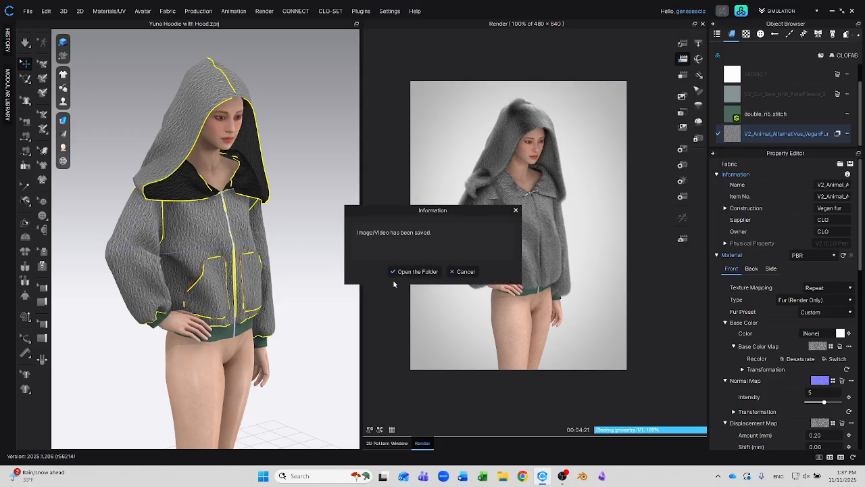
{"action": "left_click", "coordinate": [414, 272]}
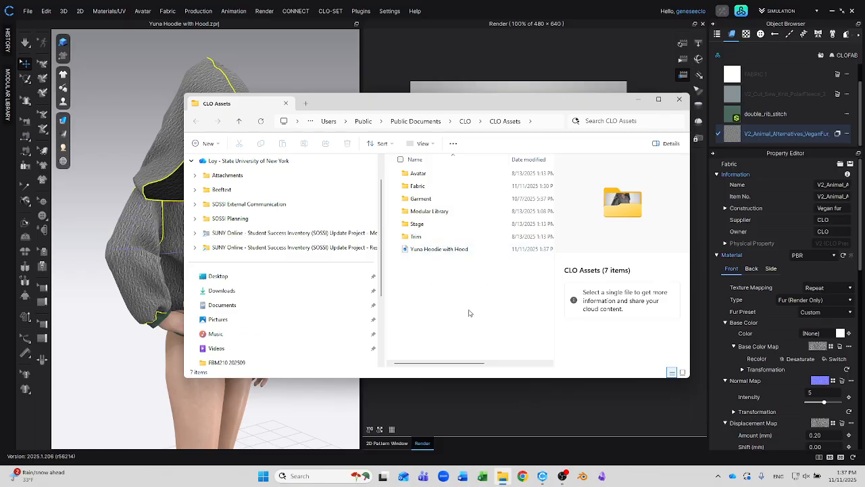
{"action": "left_click", "coordinate": [679, 99]}
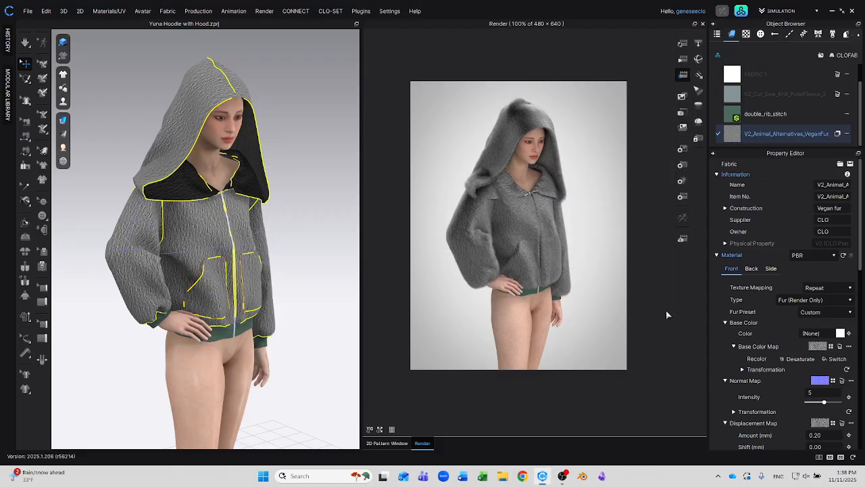